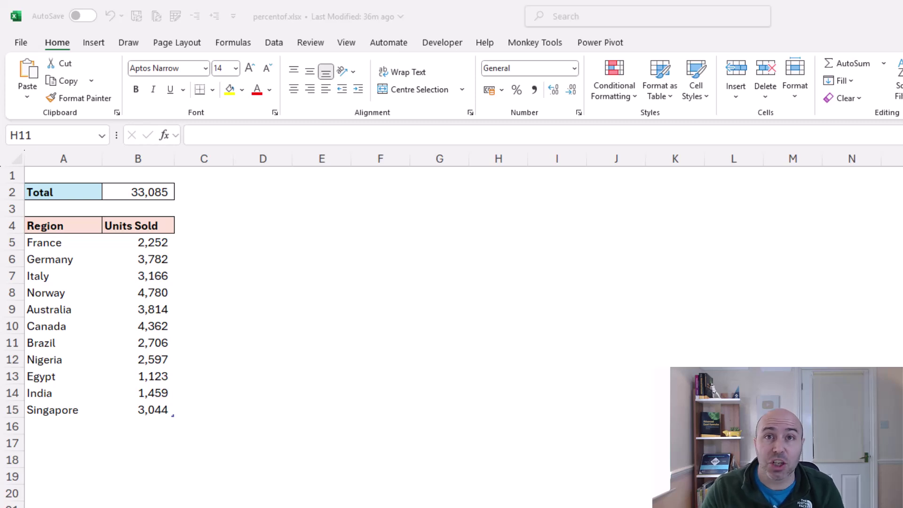
- Add a 'Percent' heading in C4 to extend the table
{"action": "key", "text": "alt+Tab"}
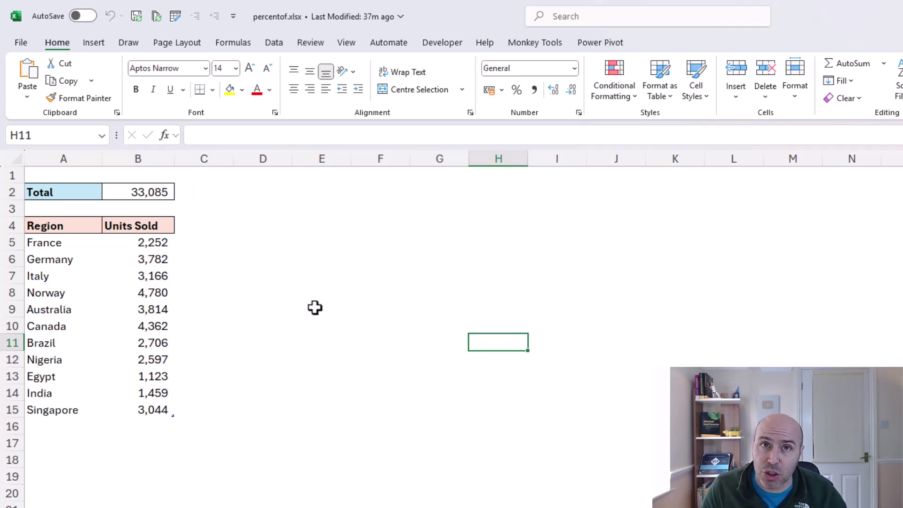
{"action": "left_click", "coordinate": [216, 227]}
{"action": "type", "text": "Percent"}
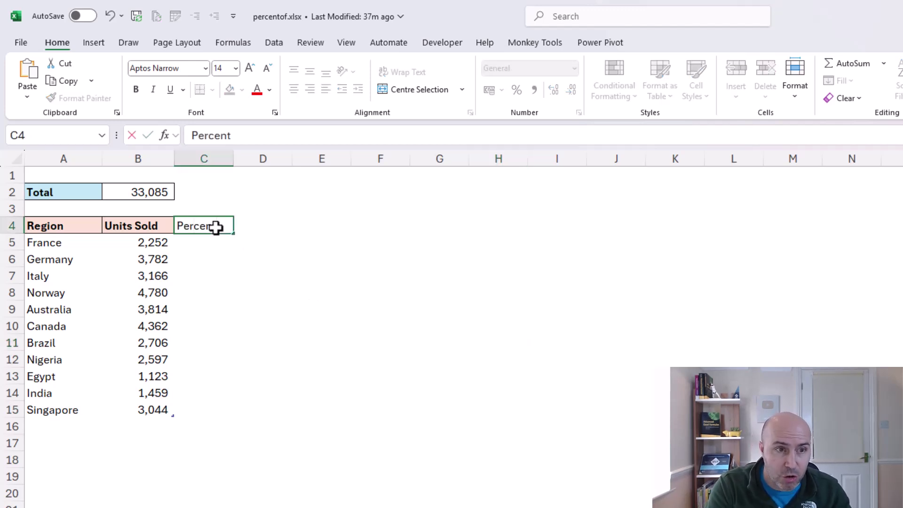
{"action": "key", "text": "Return"}
- Enter =PERCENTOF([@[Units Sold]],B$2) in C5 to compute each region's share
{"action": "type", "text": "=per"}
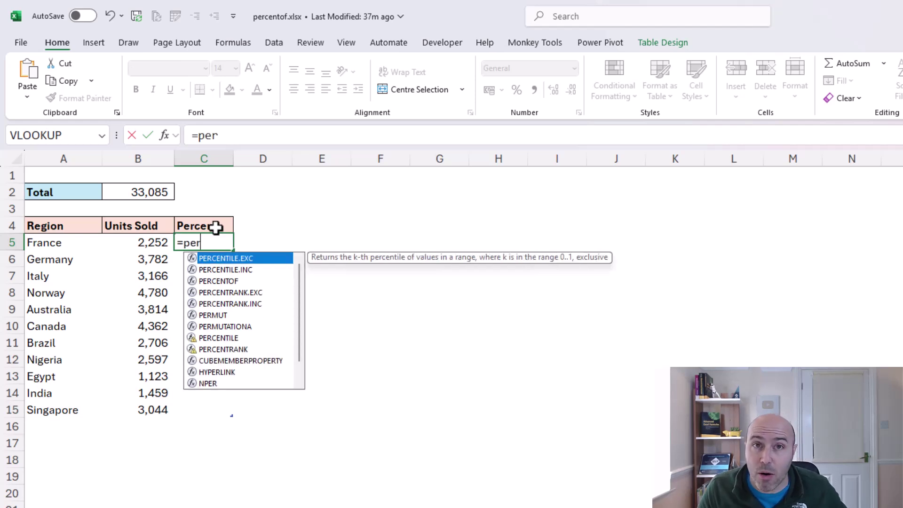
{"action": "double_click", "coordinate": [230, 280]}
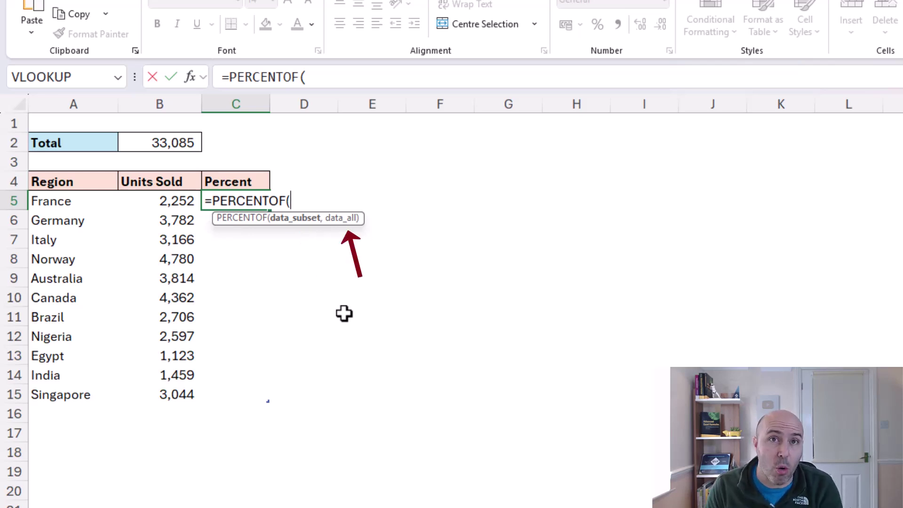
{"action": "left_click", "coordinate": [181, 203]}
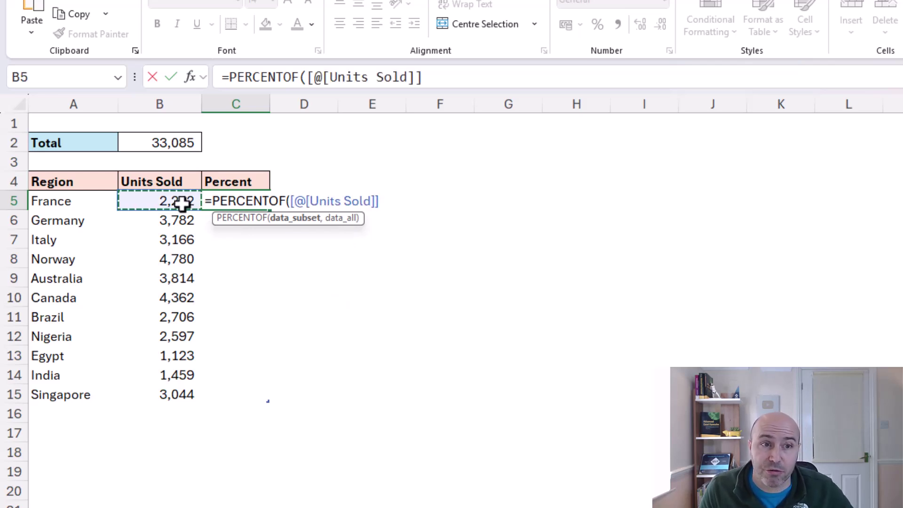
{"action": "type", "text": ","}
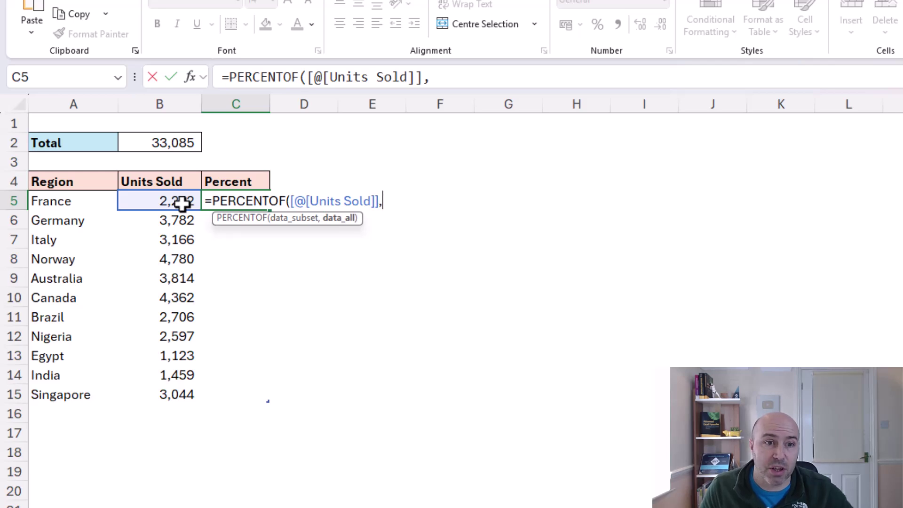
{"action": "left_click", "coordinate": [182, 143]}
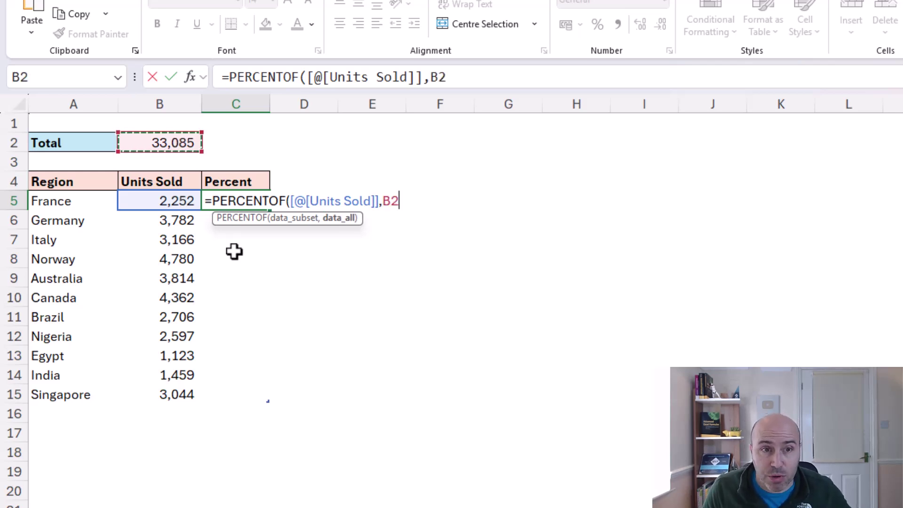
{"action": "left_click", "coordinate": [393, 206]}
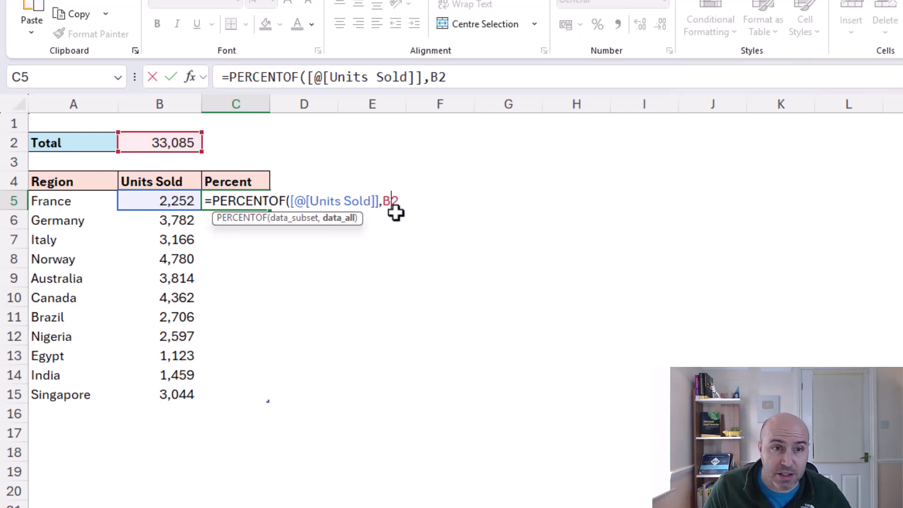
{"action": "type", "text": "$"}
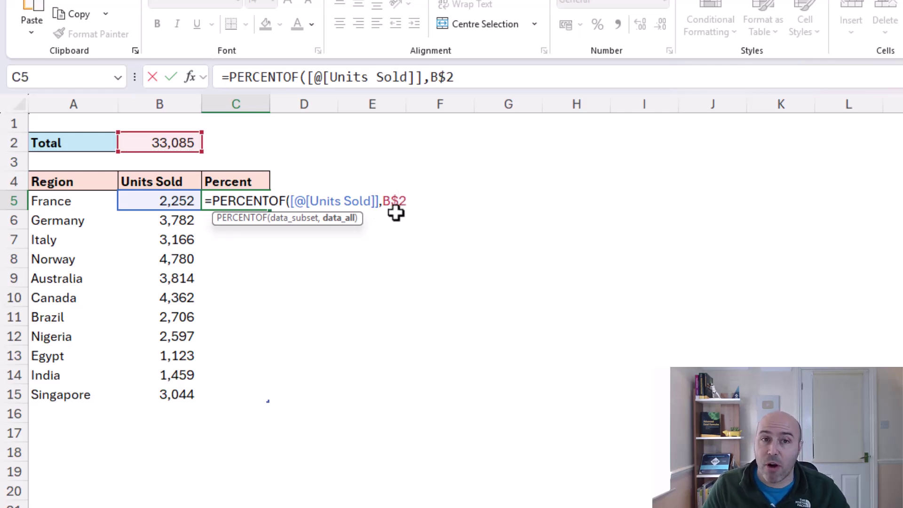
{"action": "left_click", "coordinate": [409, 201]}
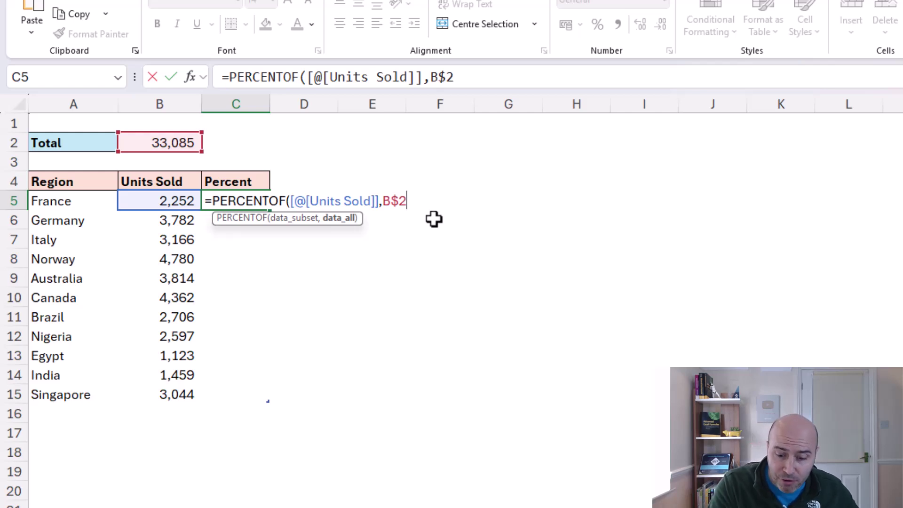
{"action": "type", "text": ")"}
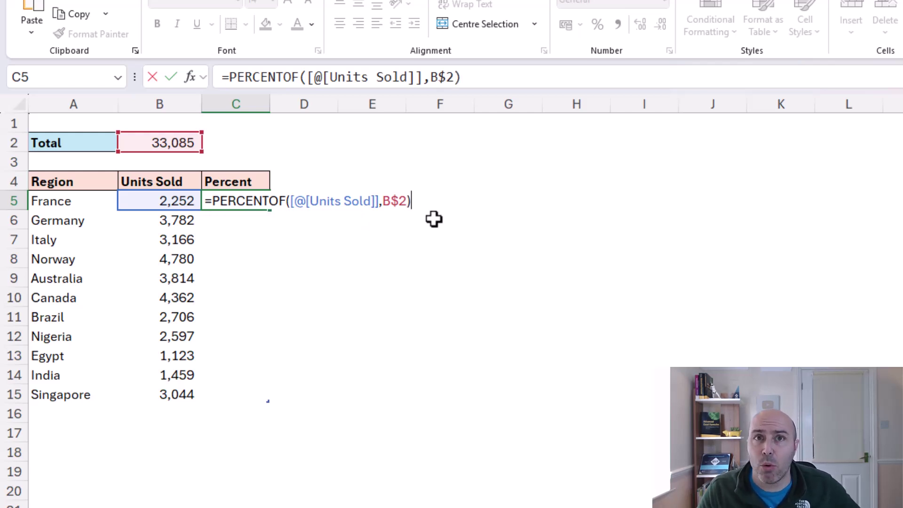
{"action": "key", "text": "Return"}
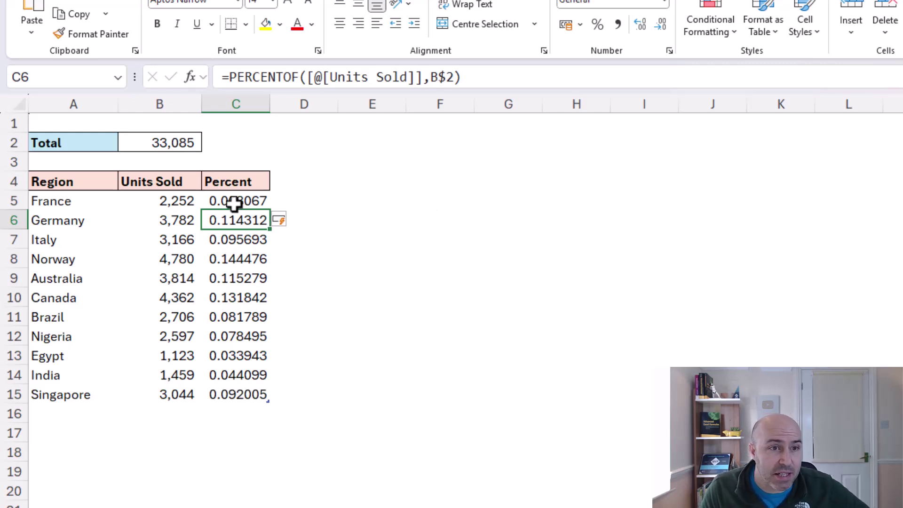
- Format the Percent values as percentages with one decimal place
{"action": "left_click_drag", "start_coordinate": [237, 203], "coordinate": [240, 387]}
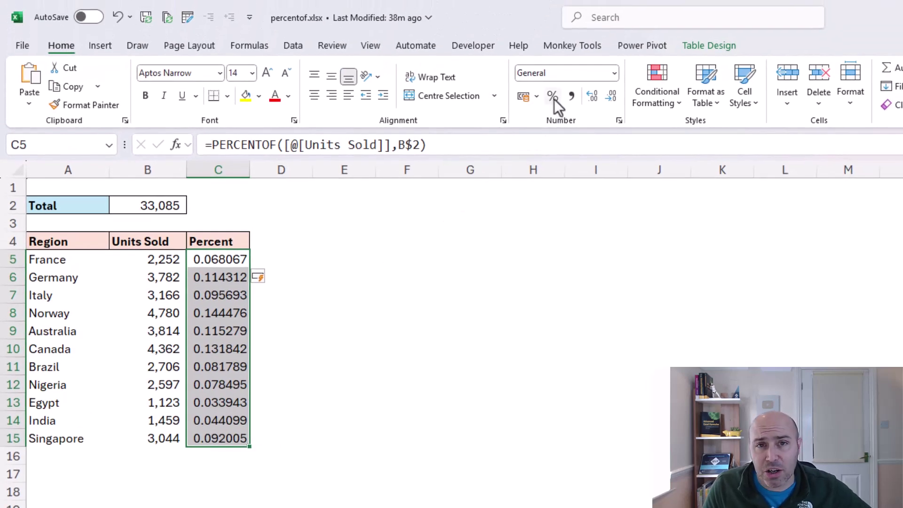
{"action": "left_click", "coordinate": [554, 99]}
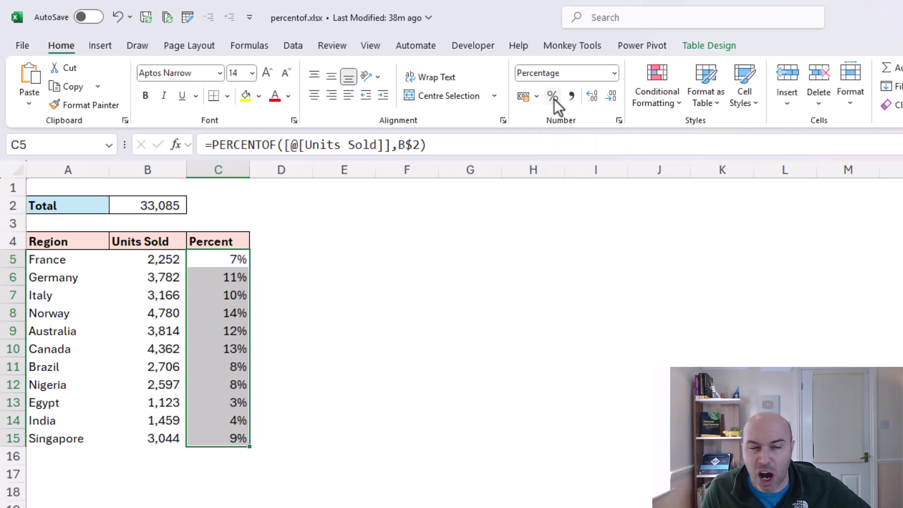
{"action": "left_click", "coordinate": [591, 97]}
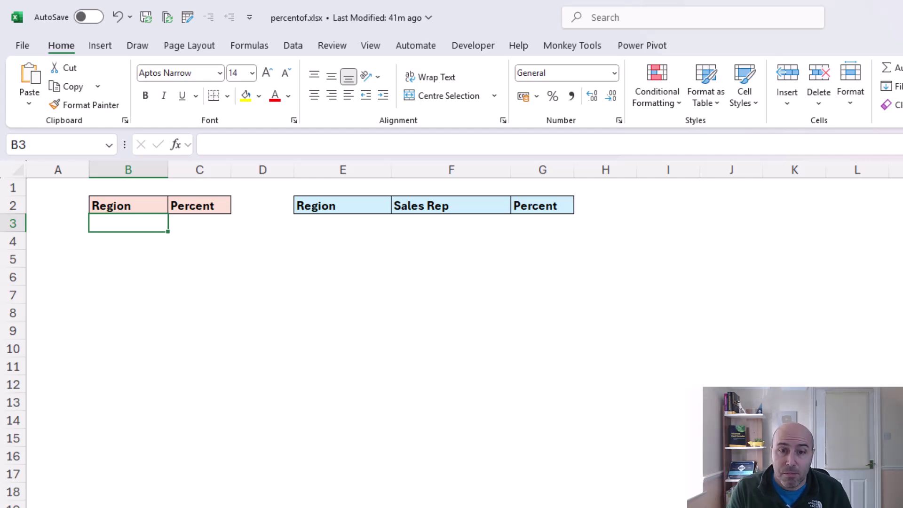
- Start a GROUPBY formula in B3 grouping by tblRefunds[Region]
{"action": "type", "text": "=gr"}
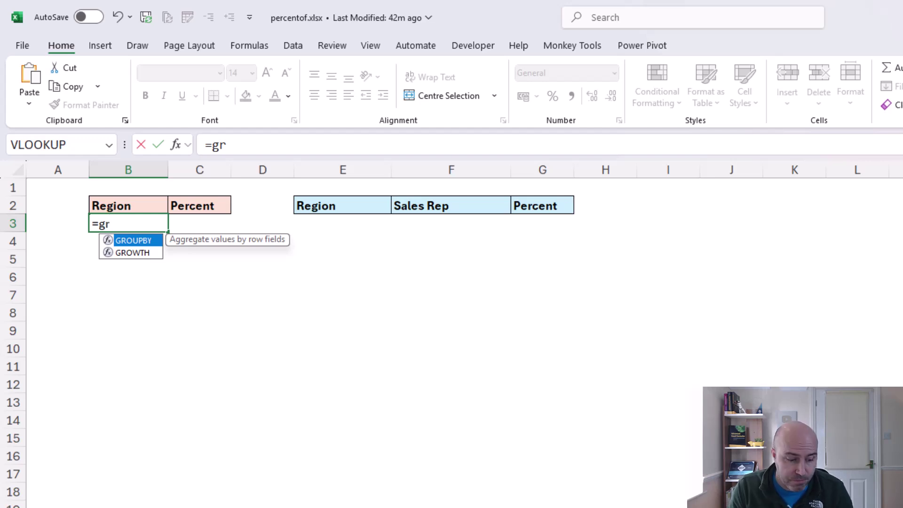
{"action": "key", "text": "Tab"}
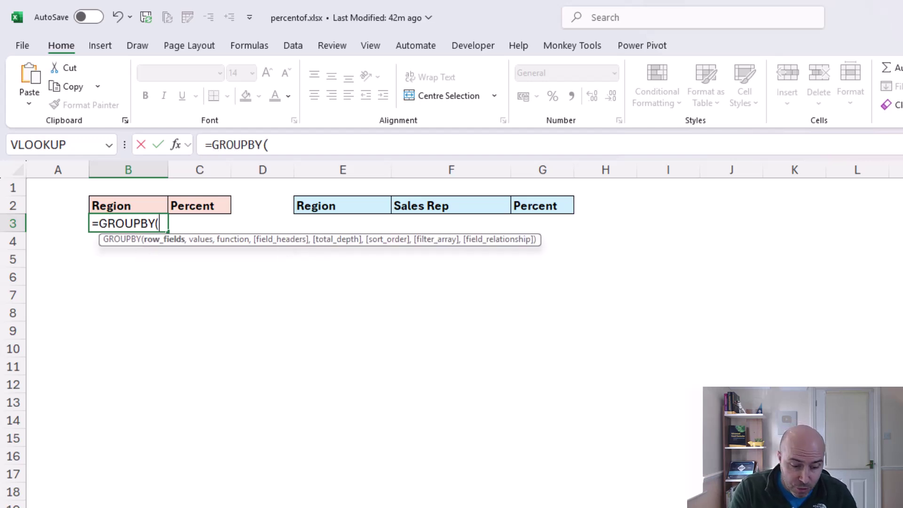
{"action": "type", "text": "tbl"}
{"action": "key", "text": "Tab"}
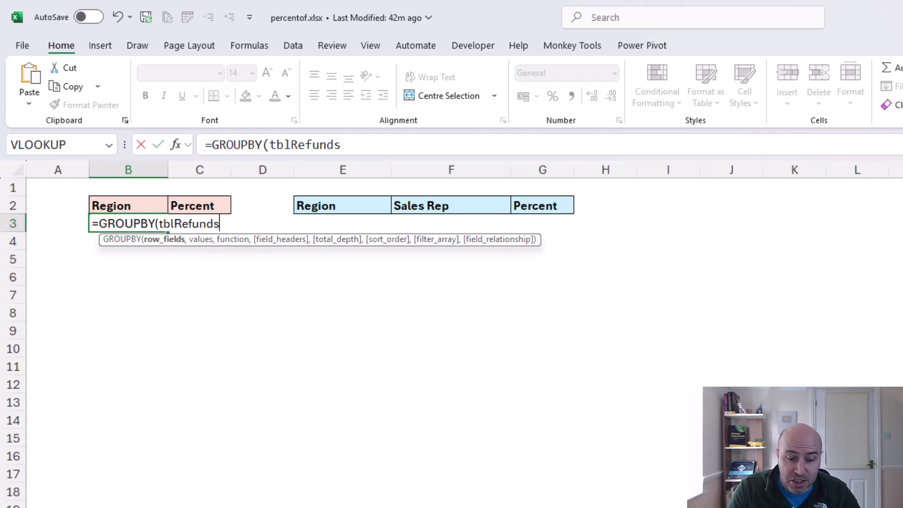
{"action": "type", "text": "["}
{"action": "key", "text": "Down"}
{"action": "key", "text": "Down"}
{"action": "key", "text": "Down"}
{"action": "key", "text": "Down"}
{"action": "key", "text": "Down"}
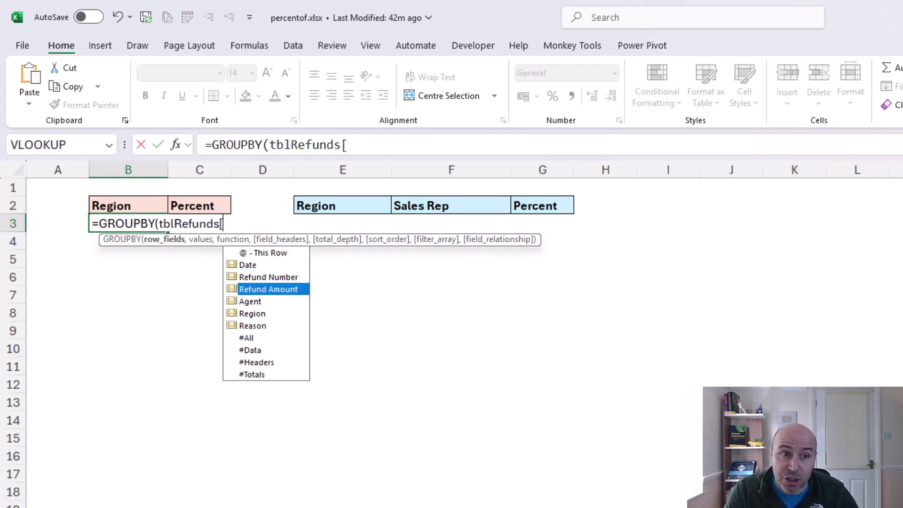
{"action": "key", "text": "Tab"}
- Add tblRefunds[Refund Amount] as values with PERCENTOF aggregation and commit the formula
{"action": "type", "text": "],"}
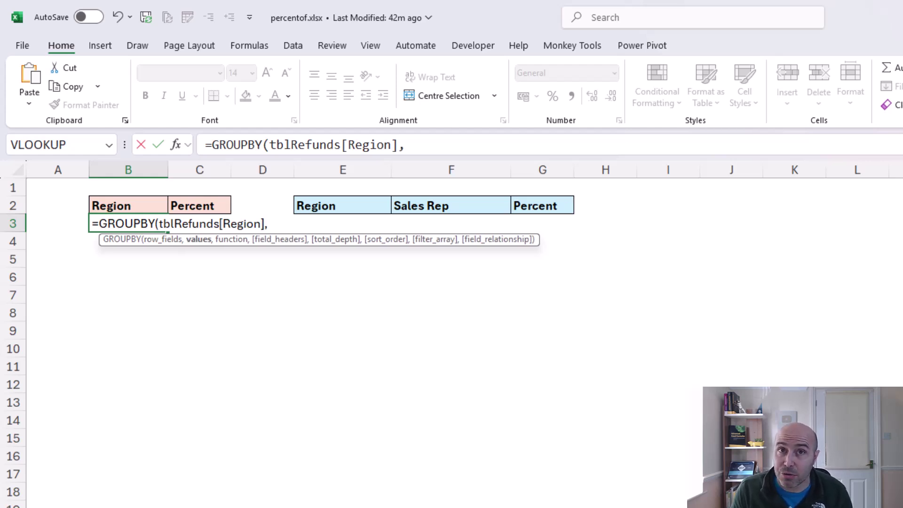
{"action": "type", "text": "tbl"}
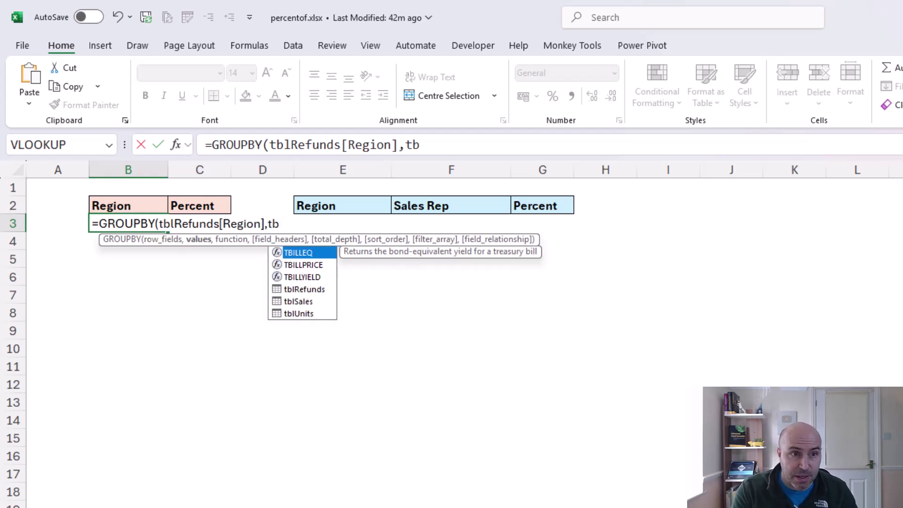
{"action": "key", "text": "Tab"}
{"action": "type", "text": "["}
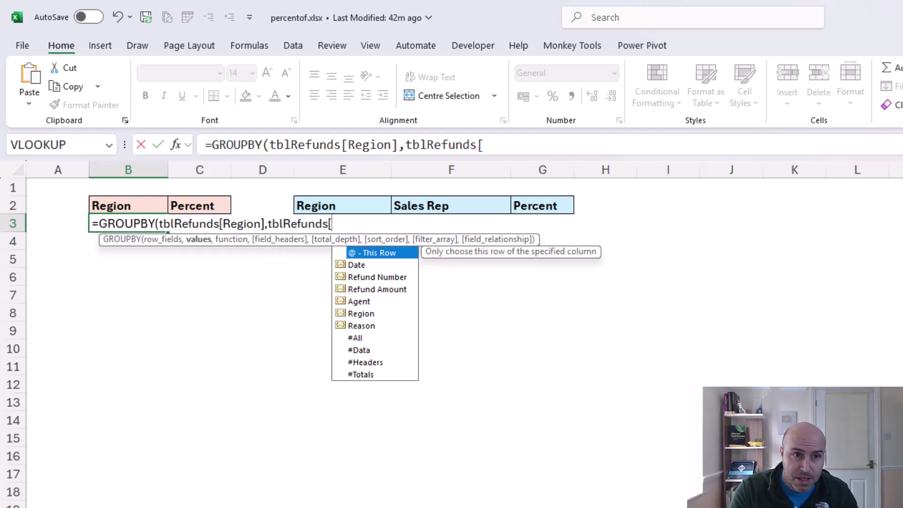
{"action": "key", "text": "Down"}
{"action": "key", "text": "Down"}
{"action": "key", "text": "Down"}
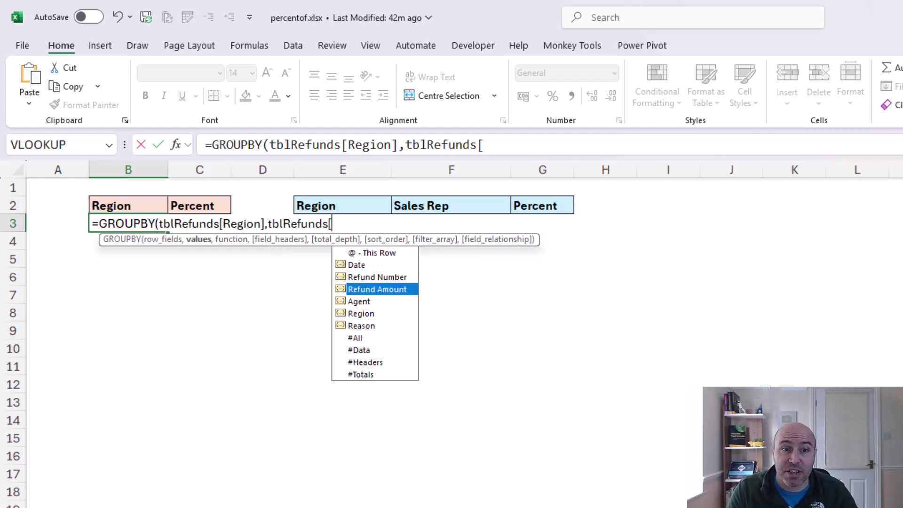
{"action": "key", "text": "Tab"}
{"action": "type", "text": "]"}
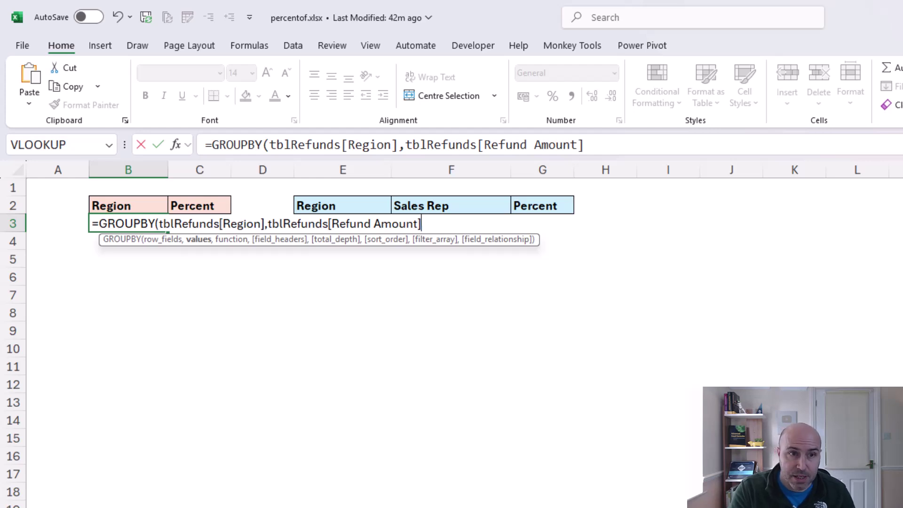
{"action": "type", "text": ","}
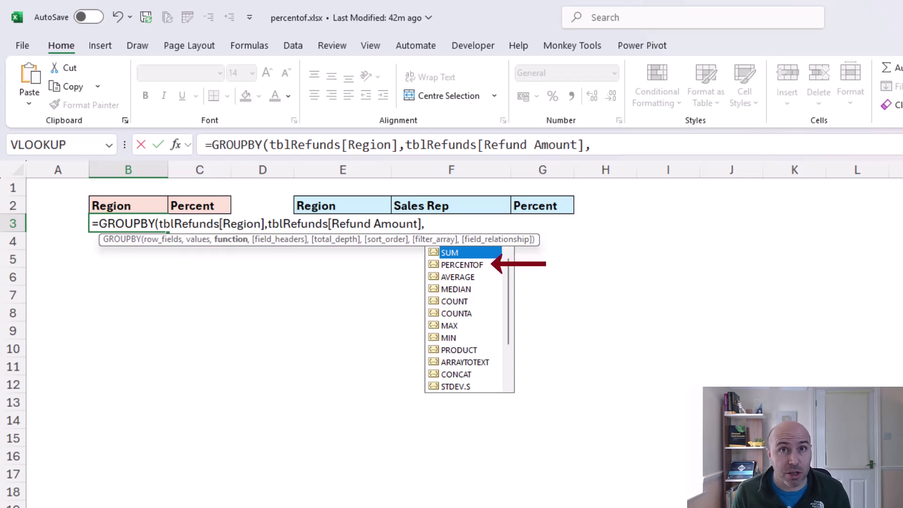
{"action": "key", "text": "Down"}
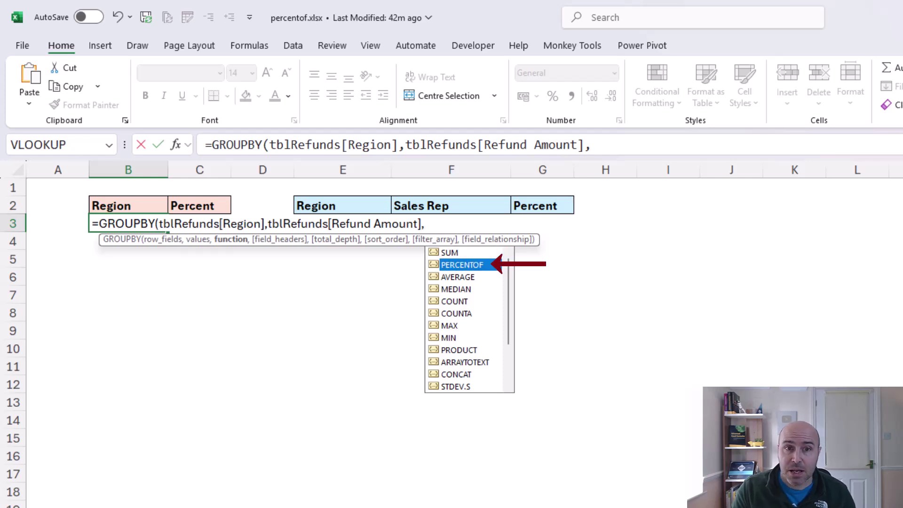
{"action": "key", "text": "Tab"}
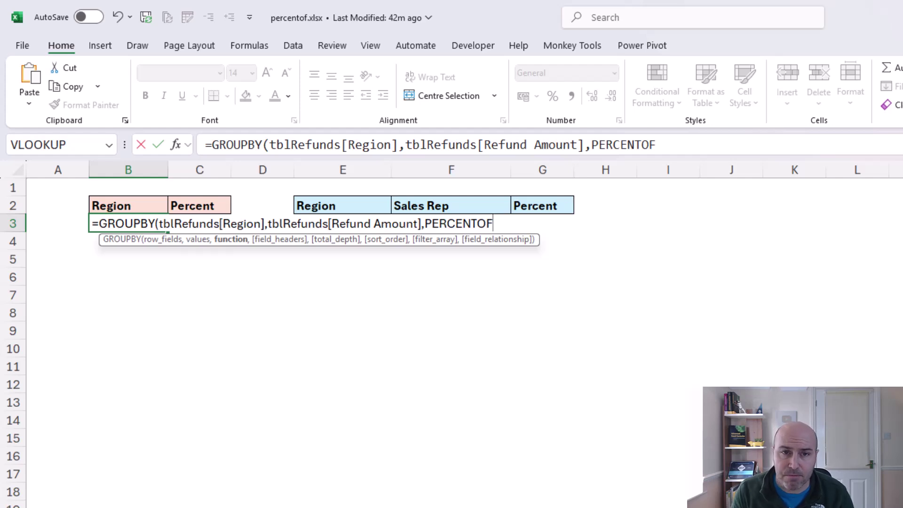
{"action": "type", "text": ")"}
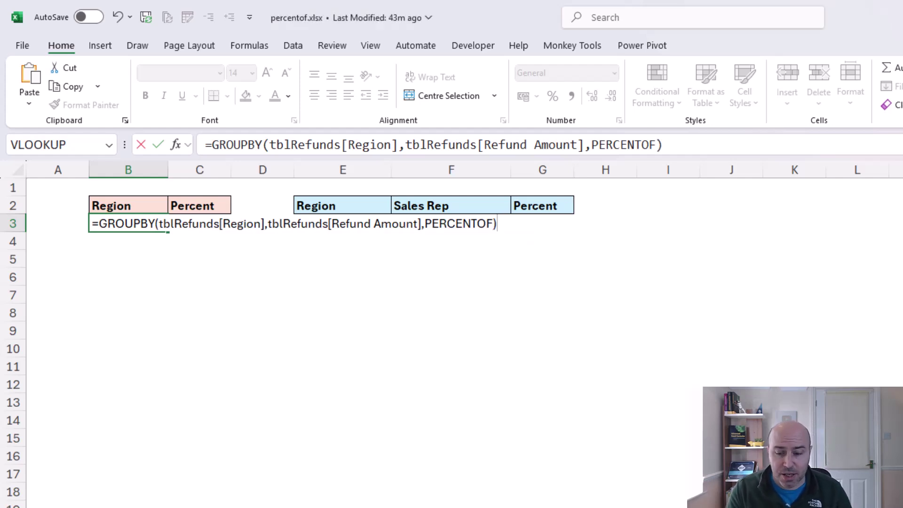
{"action": "key", "text": "Return"}
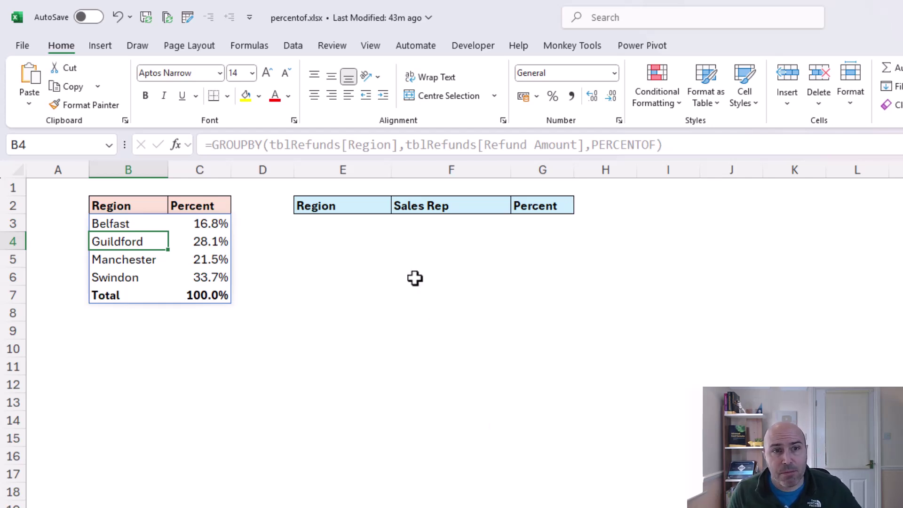
- In E3 begin =PIVOTBY with CHOOSECOLS(tblRefunds,5,4) as the row fields
{"action": "left_click", "coordinate": [379, 226]}
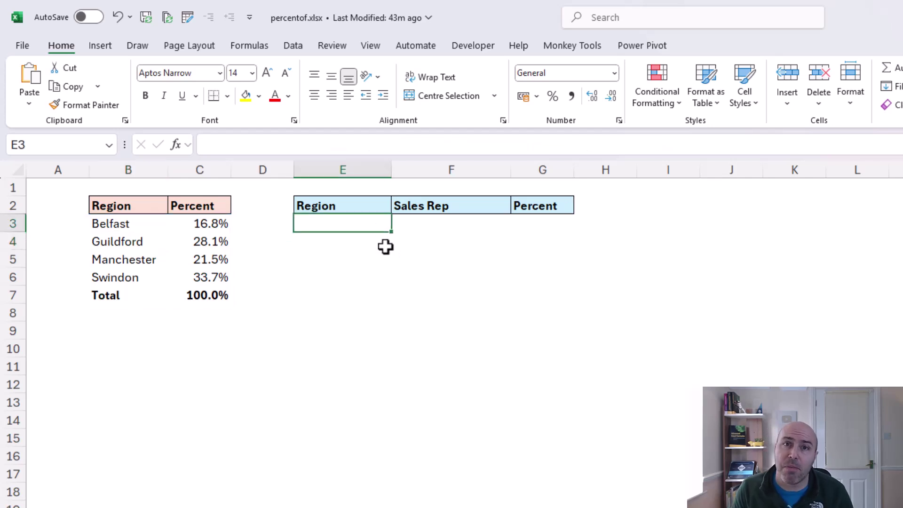
{"action": "type", "text": "=pi"}
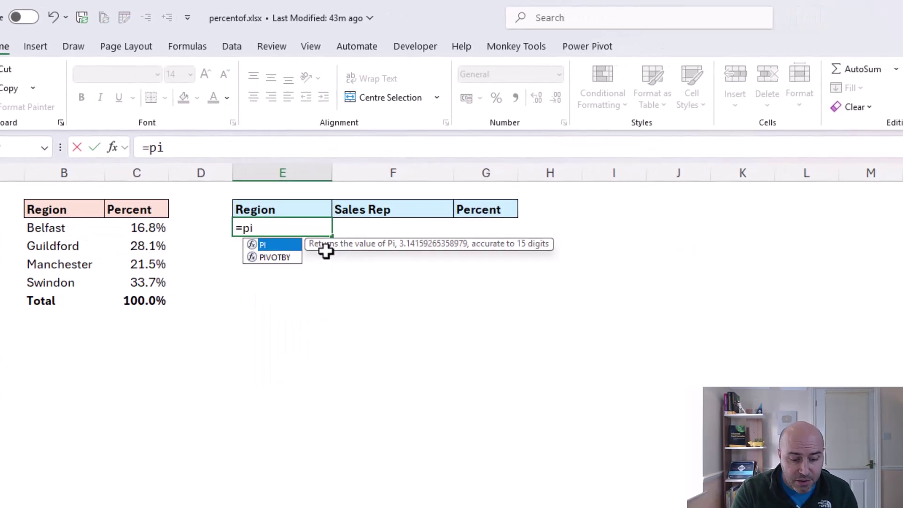
{"action": "type", "text": "v"}
{"action": "key", "text": "Tab"}
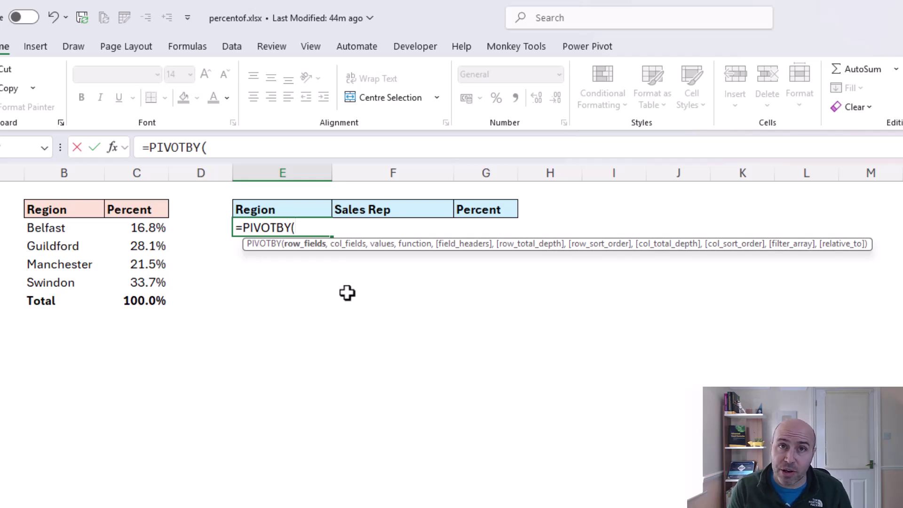
{"action": "type", "text": "choo"}
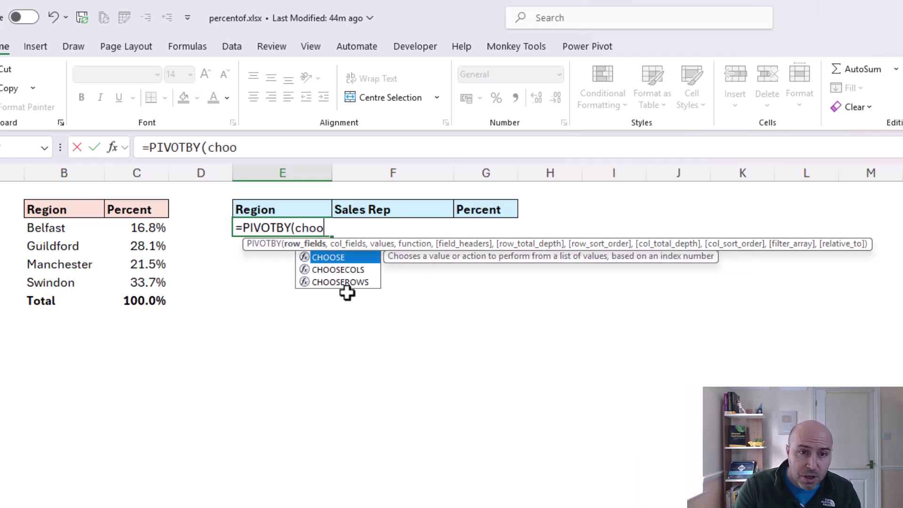
{"action": "key", "text": "Down"}
{"action": "key", "text": "Tab"}
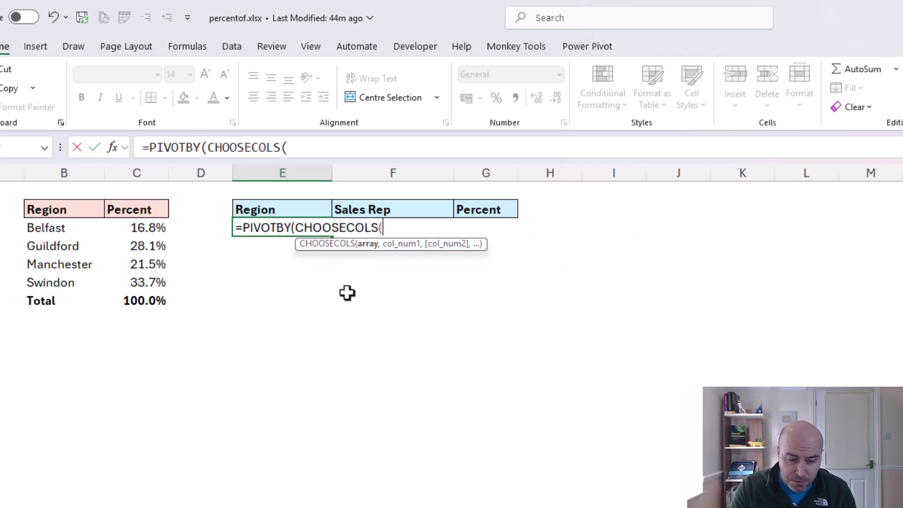
{"action": "type", "text": "tbl"}
{"action": "key", "text": "Tab"}
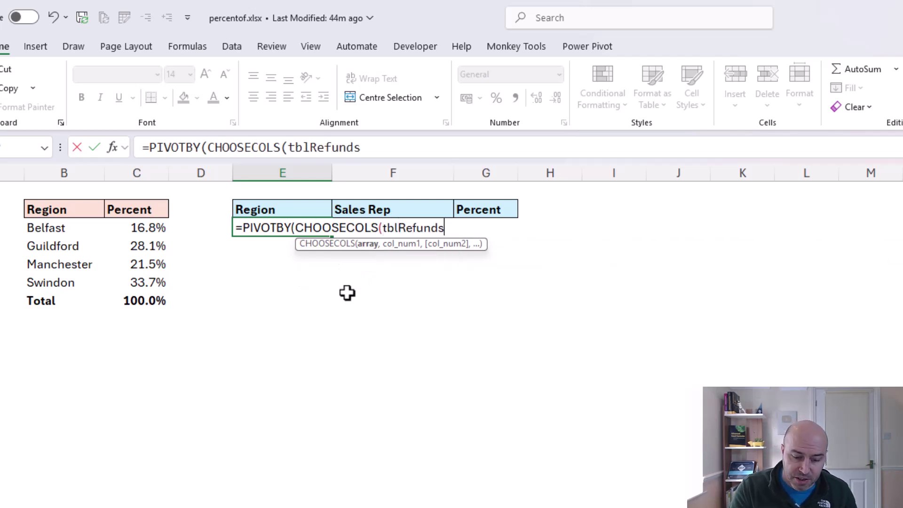
{"action": "type", "text": ","}
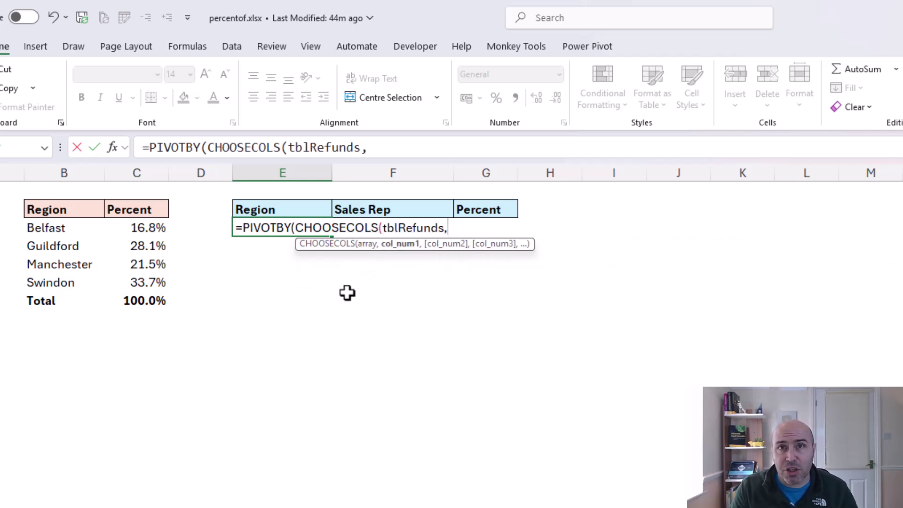
{"action": "type", "text": "5"}
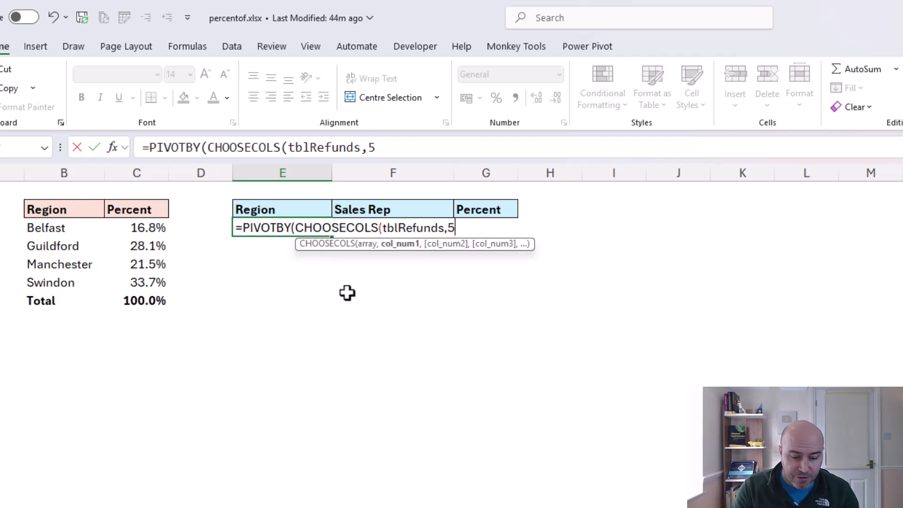
{"action": "type", "text": ",4)"}
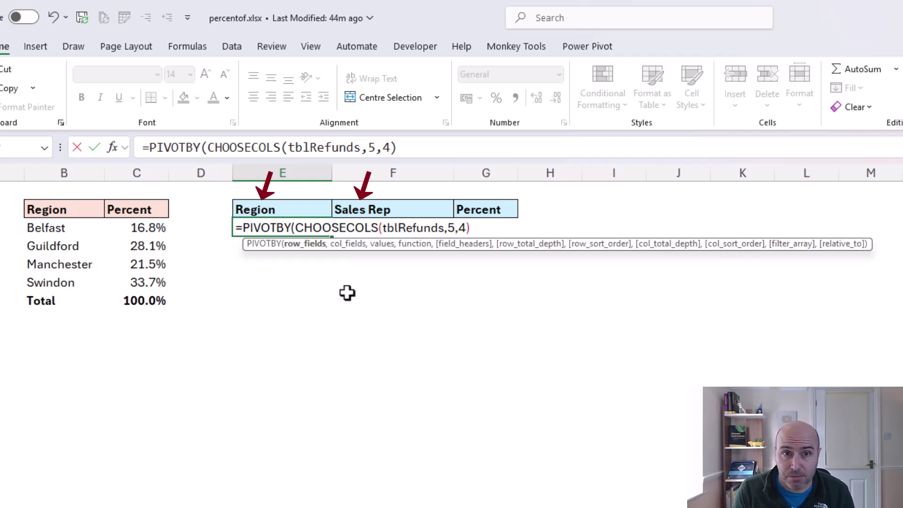
- Add tblRefunds[Refund Amount] as values and PERCENTOF as the function, closing the formula
{"action": "type", "text": ","}
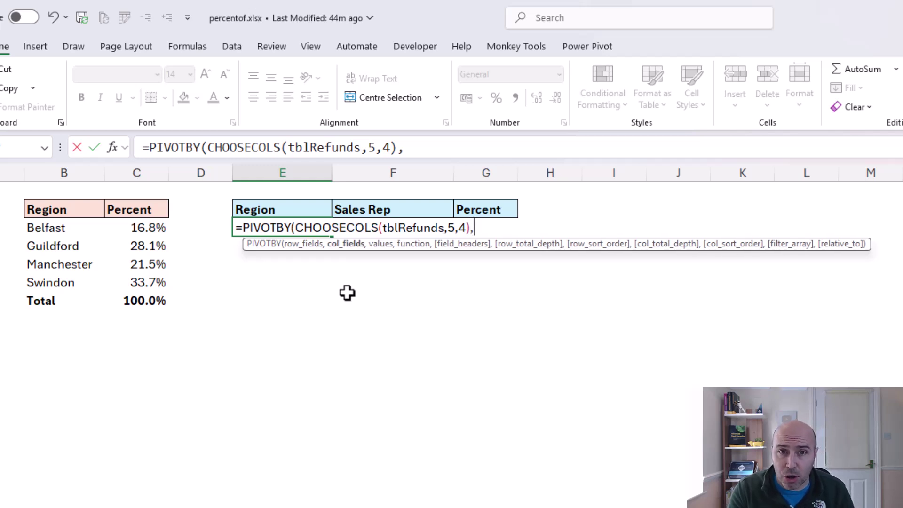
{"action": "type", "text": ","}
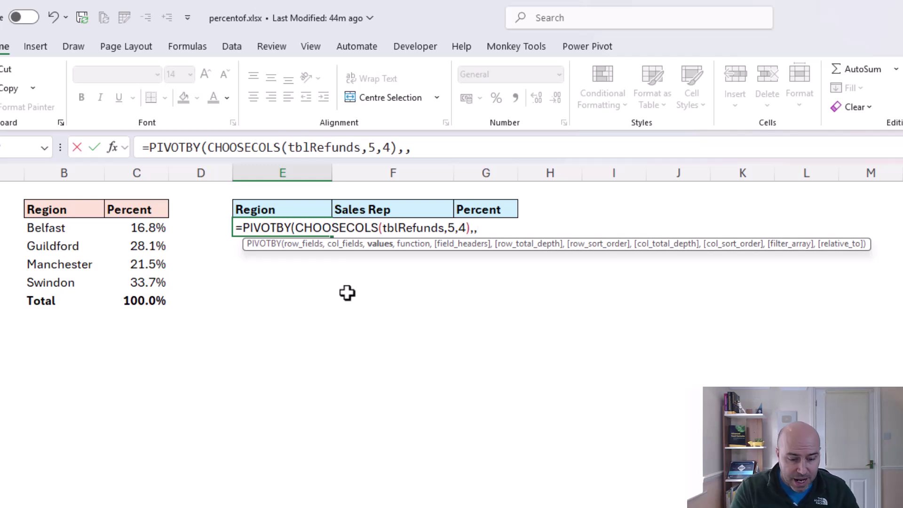
{"action": "type", "text": "tbl"}
{"action": "key", "text": "Tab"}
{"action": "type", "text": "["}
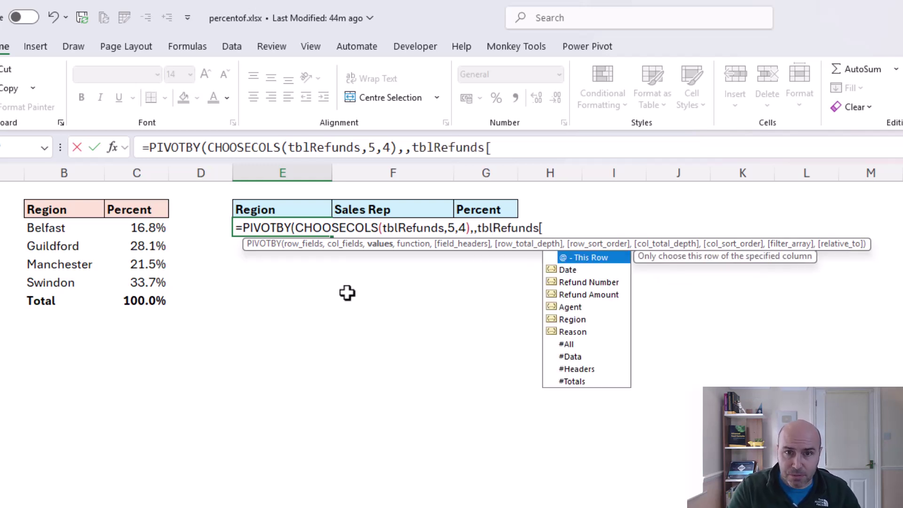
{"action": "key", "text": "Down"}
{"action": "key", "text": "Down"}
{"action": "key", "text": "Down"}
{"action": "key", "text": "Tab"}
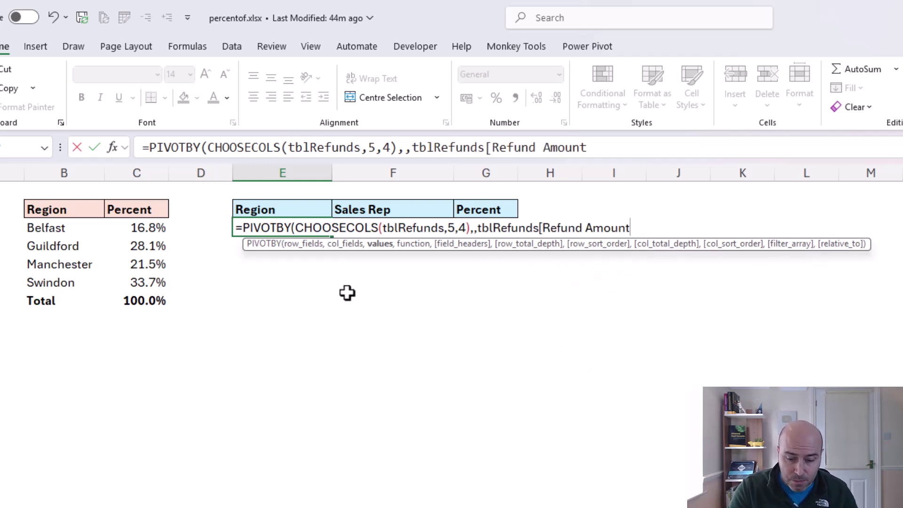
{"action": "type", "text": "],"}
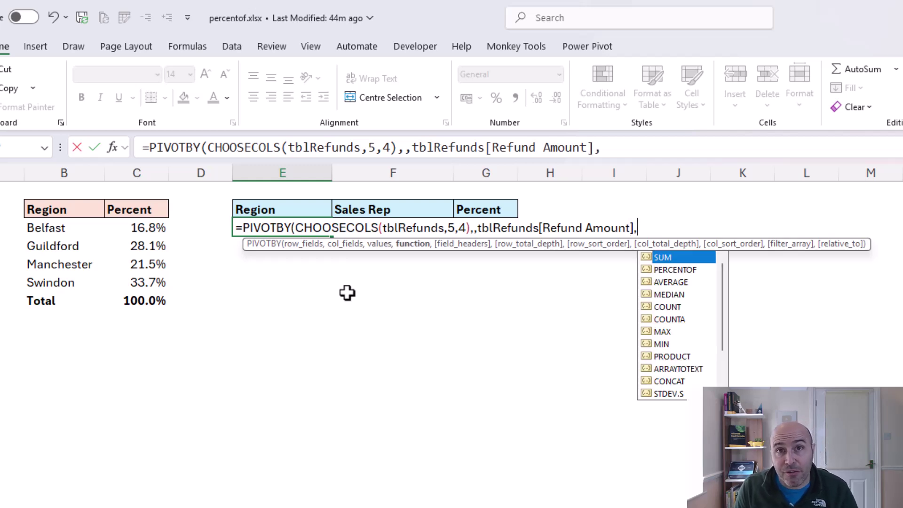
{"action": "key", "text": "Down"}
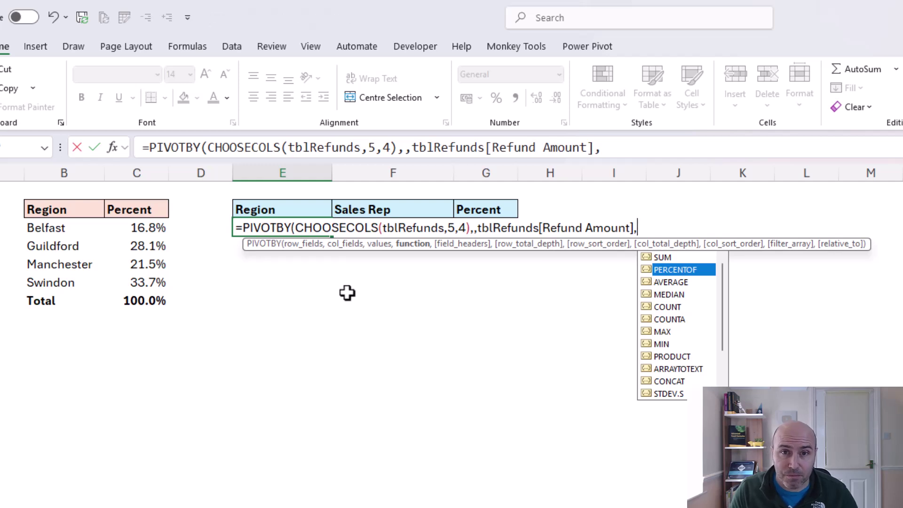
{"action": "key", "text": "Tab"}
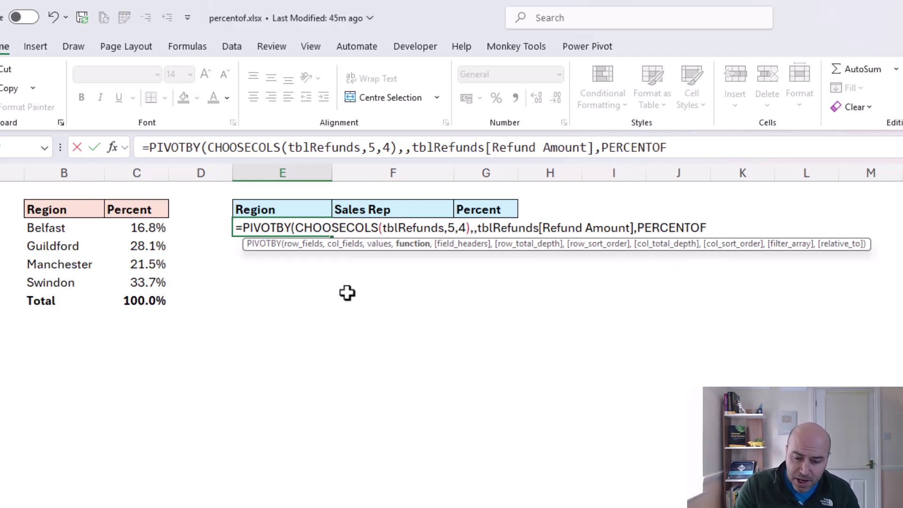
{"action": "type", "text": ")"}
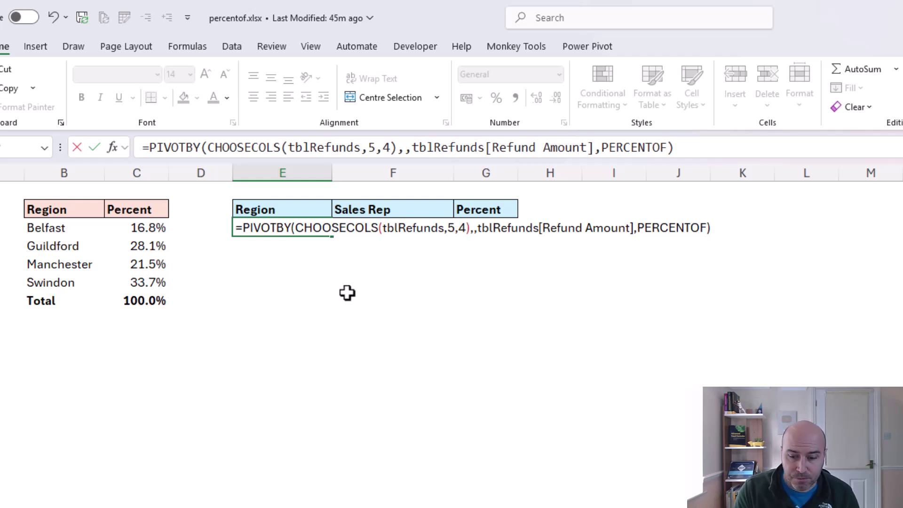
- Commit the PIVOTBY formula and select E3, showing eight rep shares totalling 100.0%
{"action": "key", "text": "Return"}
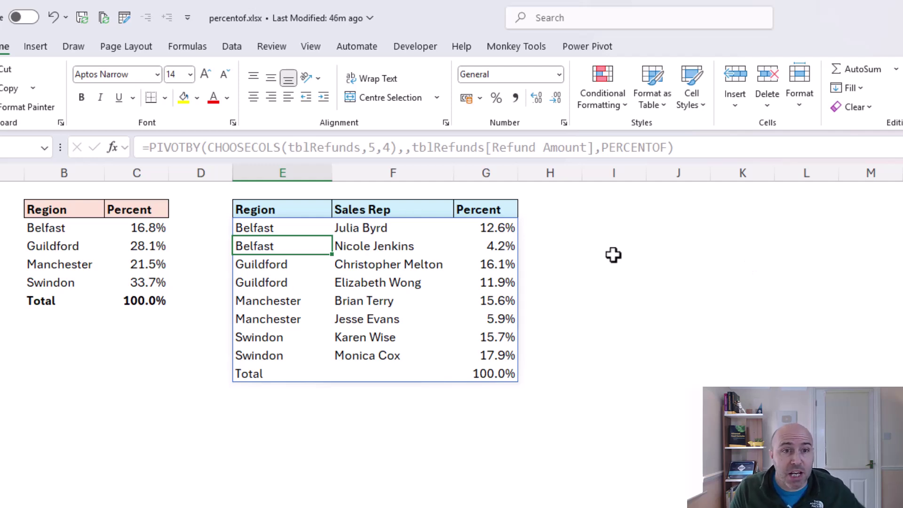
{"action": "left_click", "coordinate": [320, 225]}
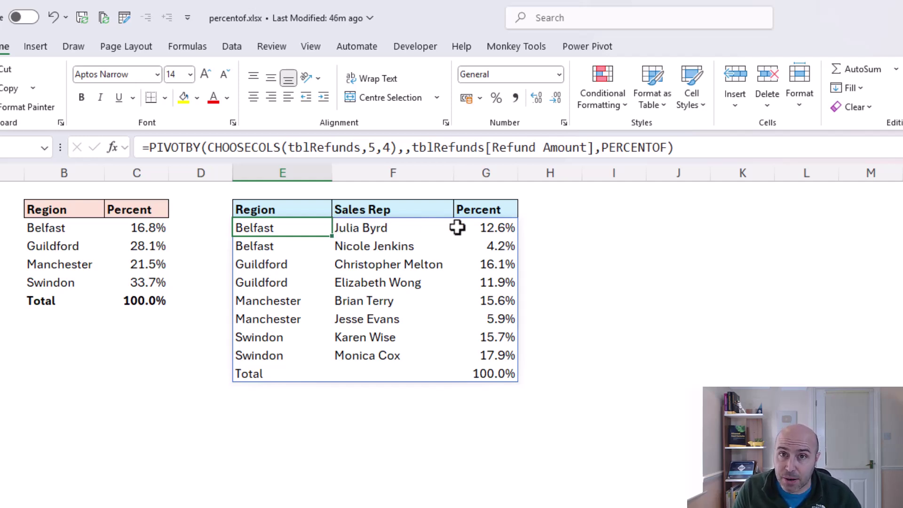
- Append ,,2 to the PIVOTBY formula for region subtotals and a Grand Total
{"action": "left_click", "coordinate": [665, 148]}
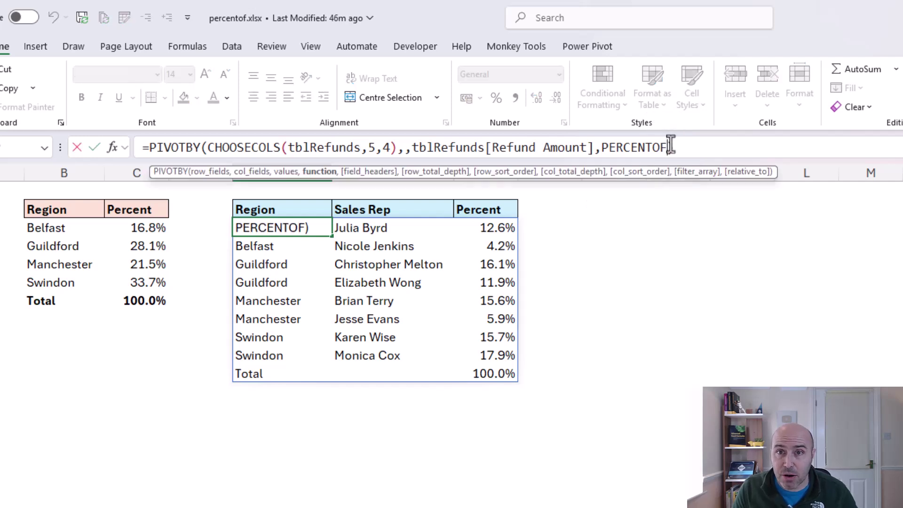
{"action": "type", "text": ",,"}
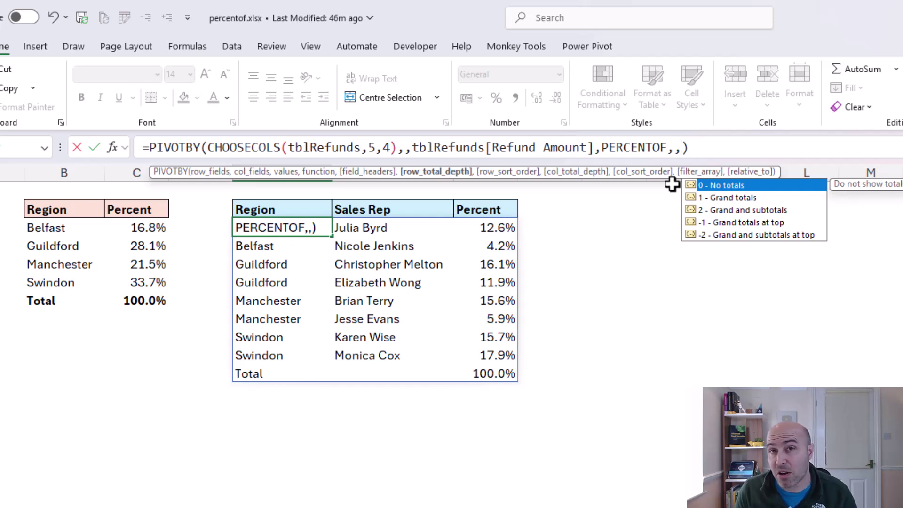
{"action": "double_click", "coordinate": [738, 210]}
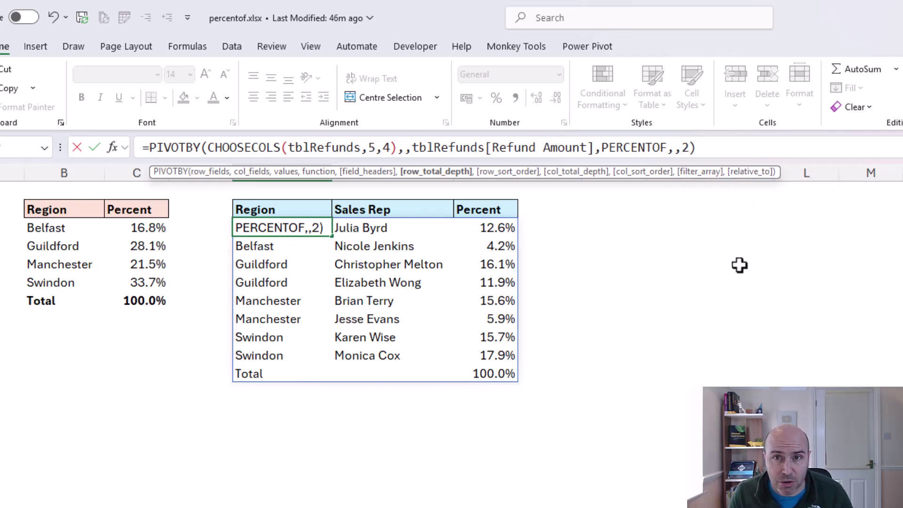
{"action": "key", "text": "Return"}
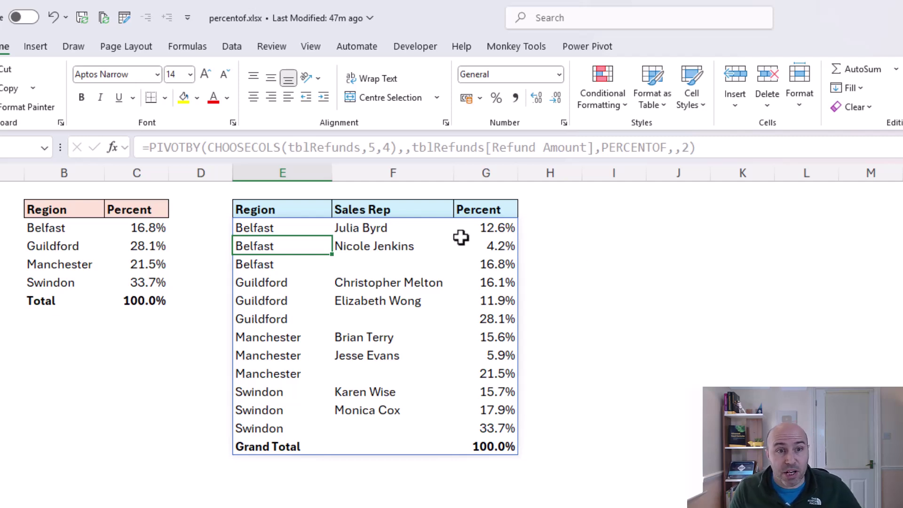
{"action": "left_click", "coordinate": [302, 224]}
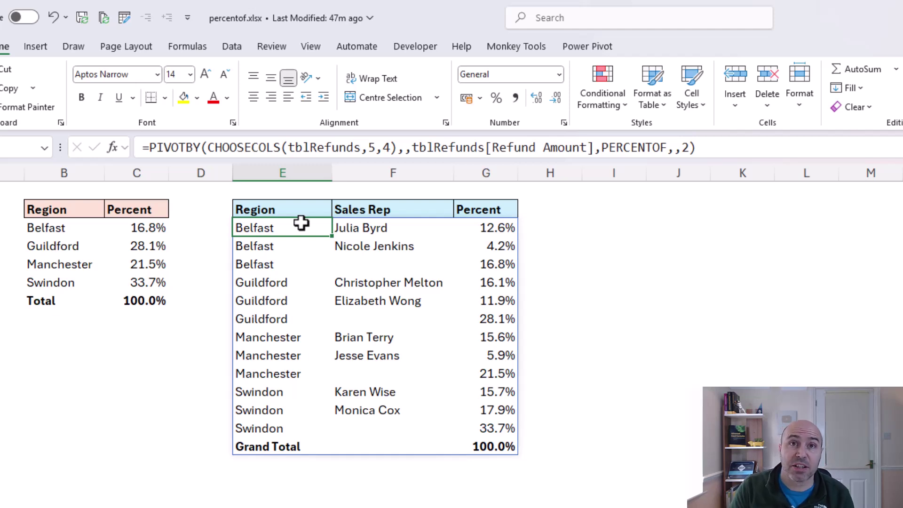
- Set relative_to to 4 (Parent Row Total) so rep shares use region subtotals
{"action": "left_click", "coordinate": [689, 150]}
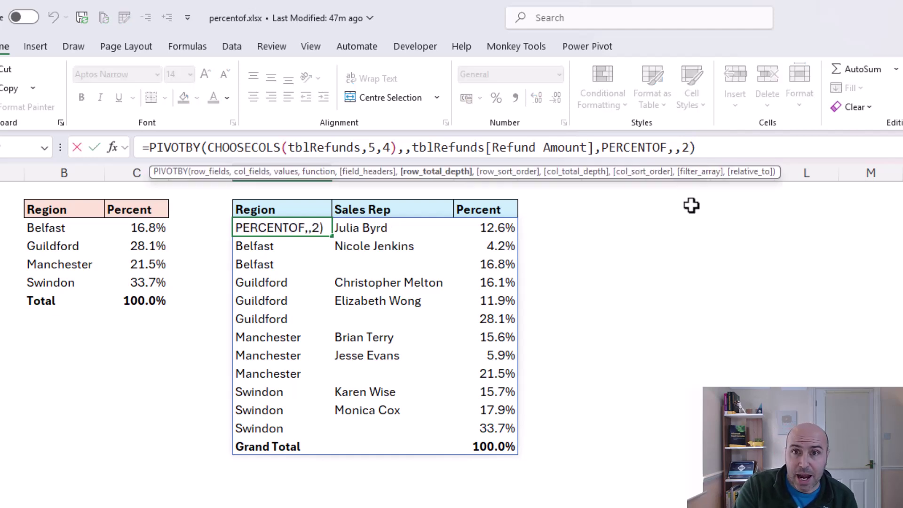
{"action": "type", "text": ","}
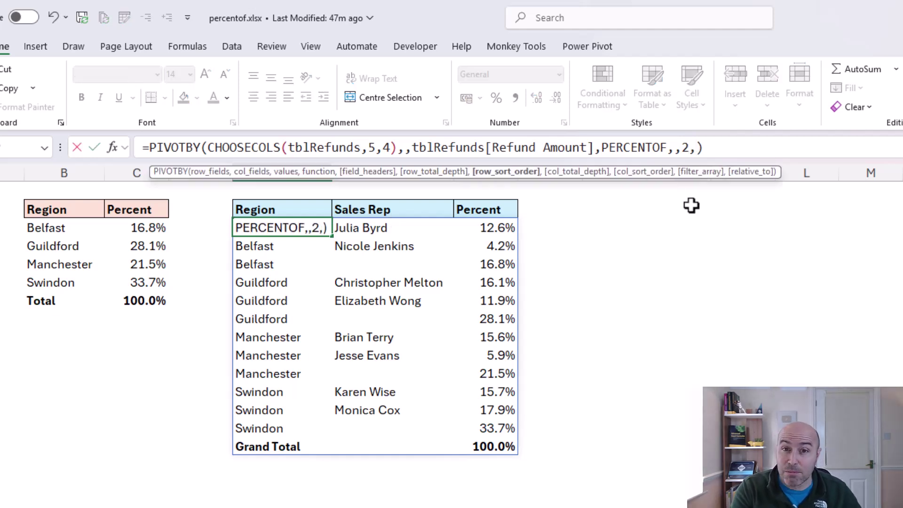
{"action": "type", "text": ","}
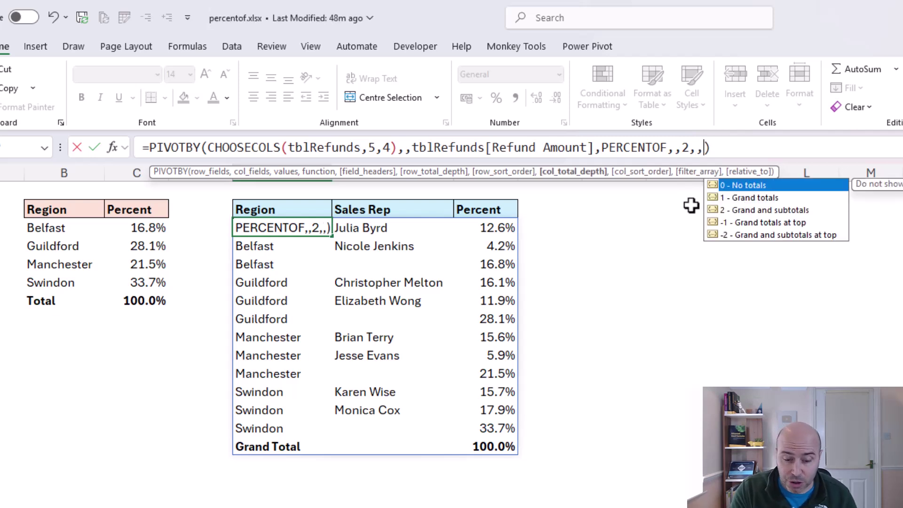
{"action": "type", "text": ",,,"}
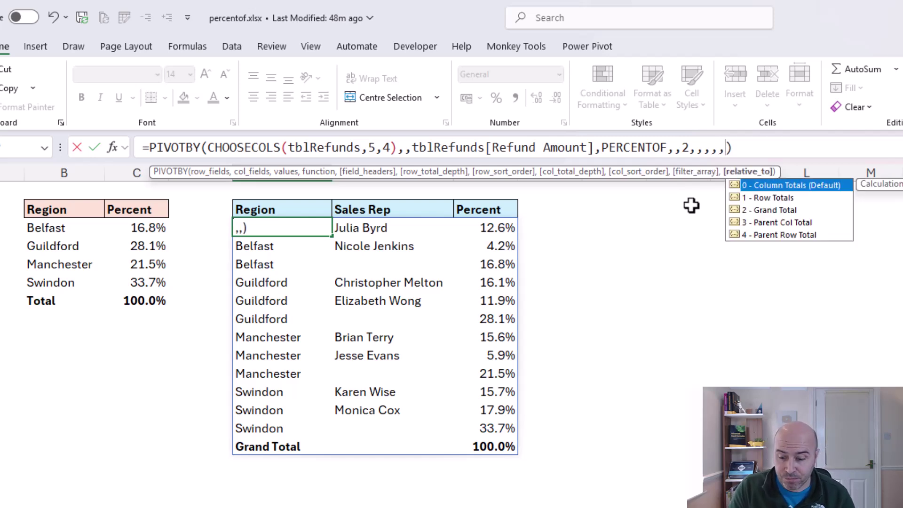
{"action": "key", "text": "Down"}
{"action": "key", "text": "Down"}
{"action": "key", "text": "Down"}
{"action": "key", "text": "Down"}
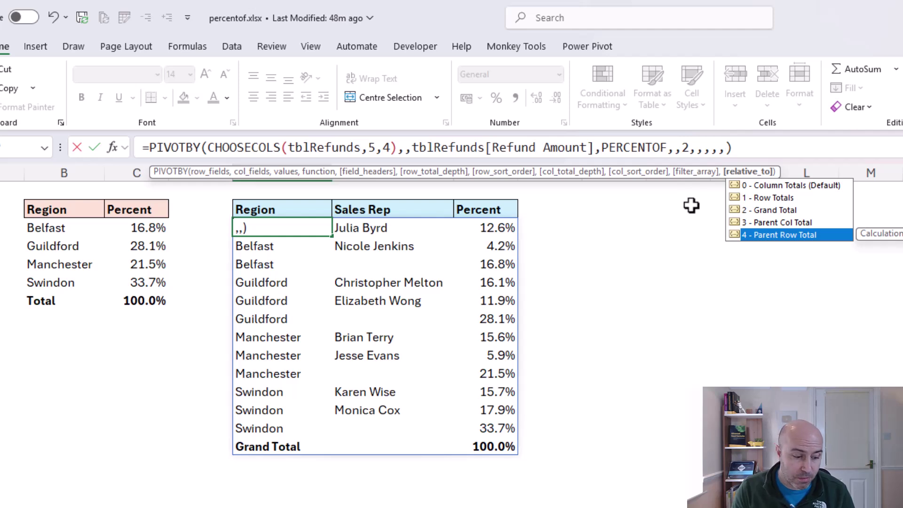
{"action": "key", "text": "Tab"}
{"action": "key", "text": "Return"}
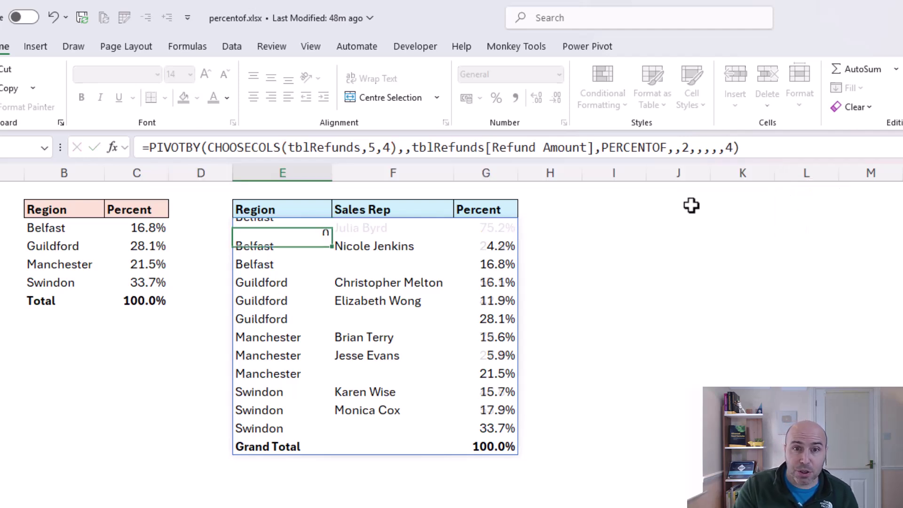